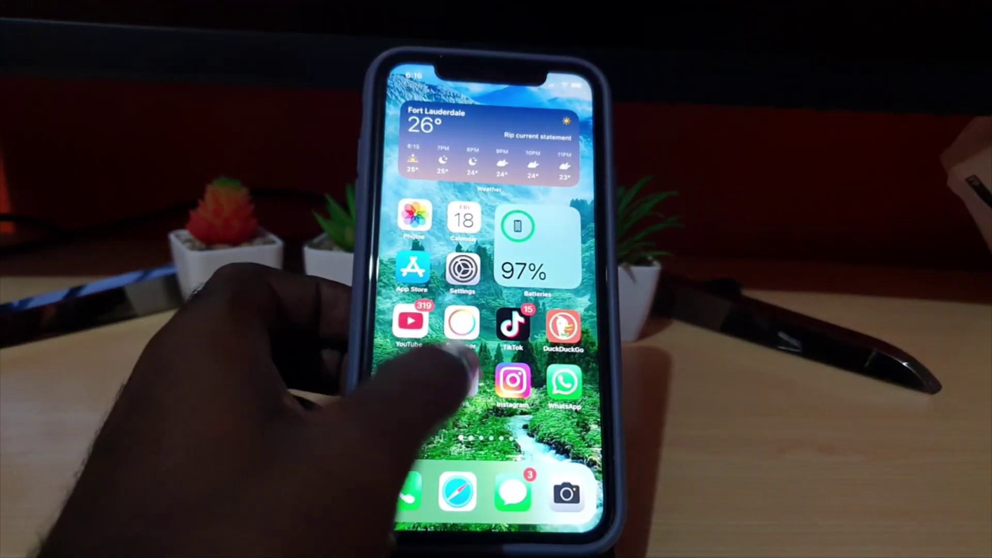
- Launch Brave and dismiss the keyboard so the full Wikipedia main page shows
{"action": "left_click", "coordinate": [461, 379]}
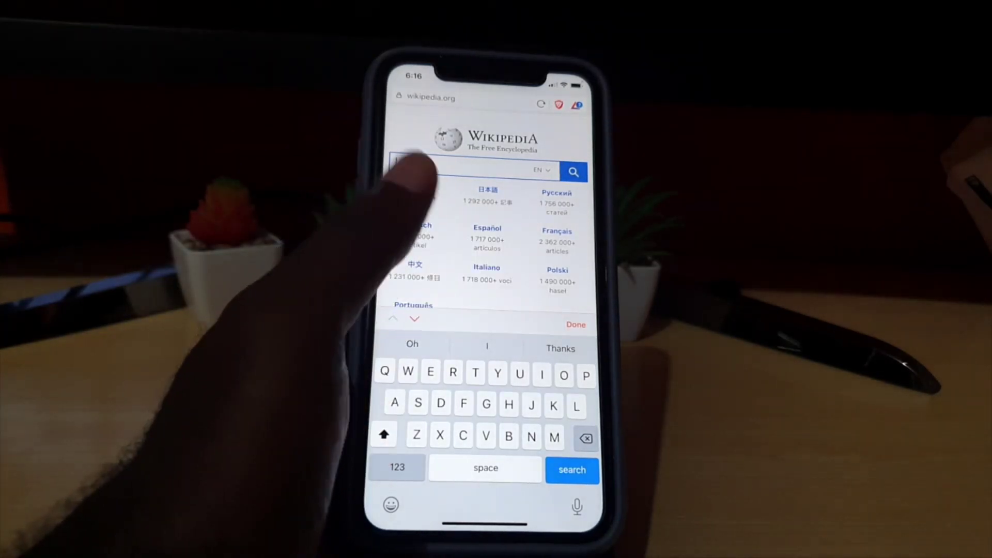
{"action": "left_click", "coordinate": [573, 325]}
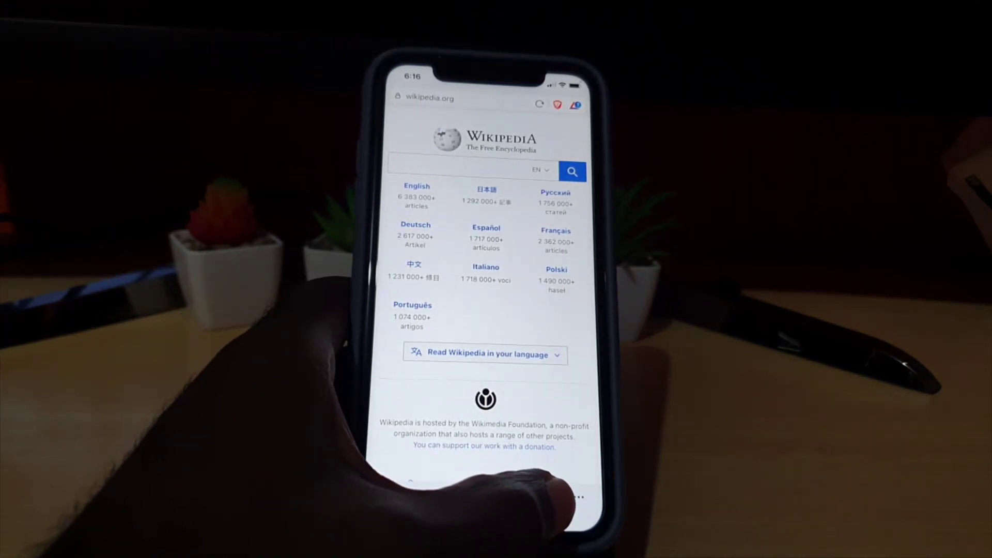
- Open Brave's Settings page from the ••• menu
{"action": "left_click", "coordinate": [570, 504]}
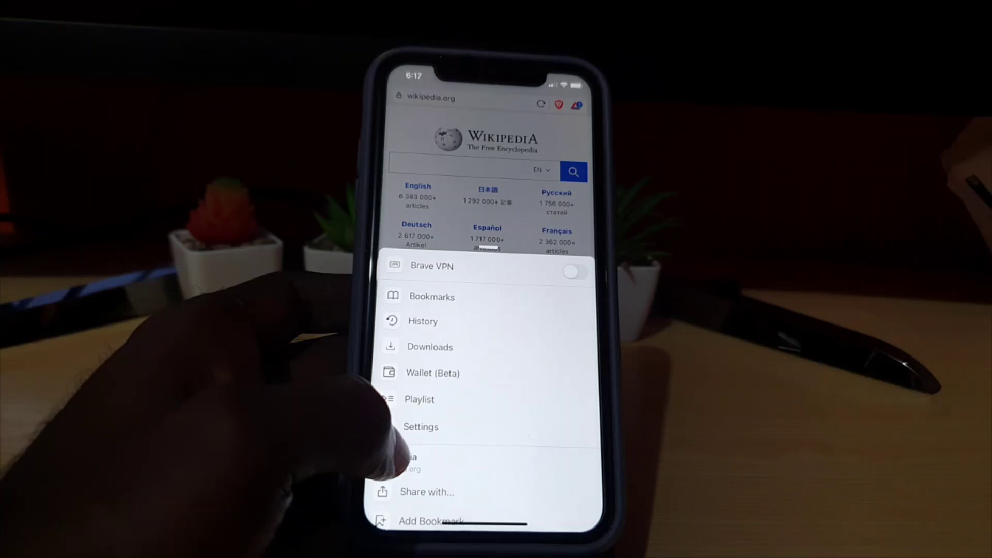
{"action": "left_click", "coordinate": [427, 427]}
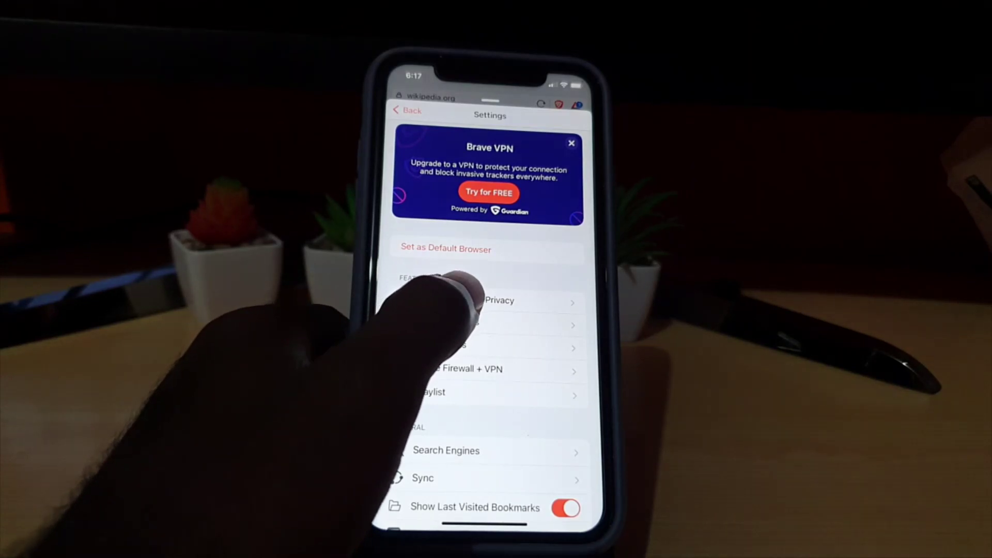
- Open Brave Shields & Privacy and scroll down to the Clear Private Data options
{"action": "left_click", "coordinate": [462, 300]}
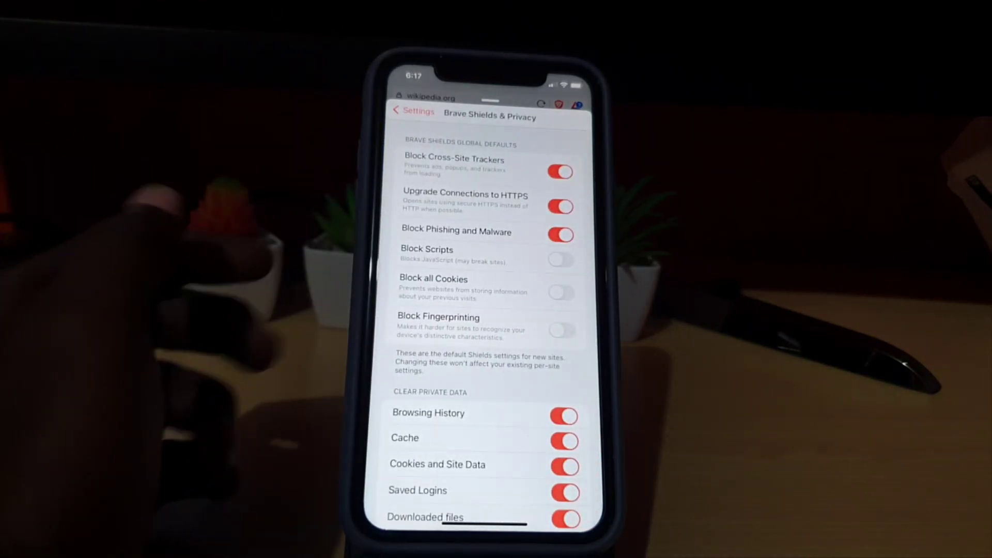
{"action": "scroll", "coordinate": [434, 403], "scroll_direction": "down", "scroll_amount": 3}
{"action": "scroll", "coordinate": [431, 434], "scroll_direction": "down", "scroll_amount": 2}
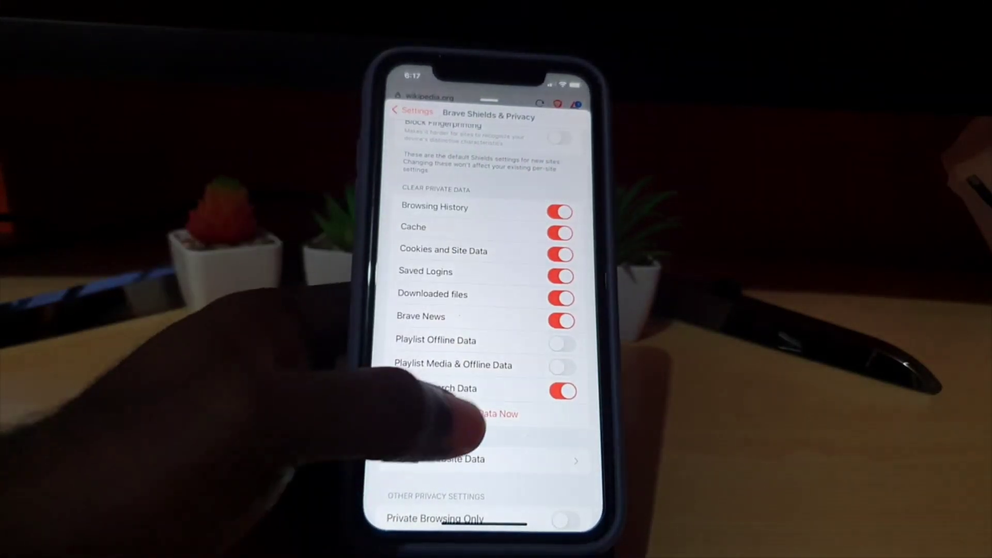
- Clear history, cache, cookies and site data now, confirming with Yes, Delete
{"action": "left_click", "coordinate": [486, 413]}
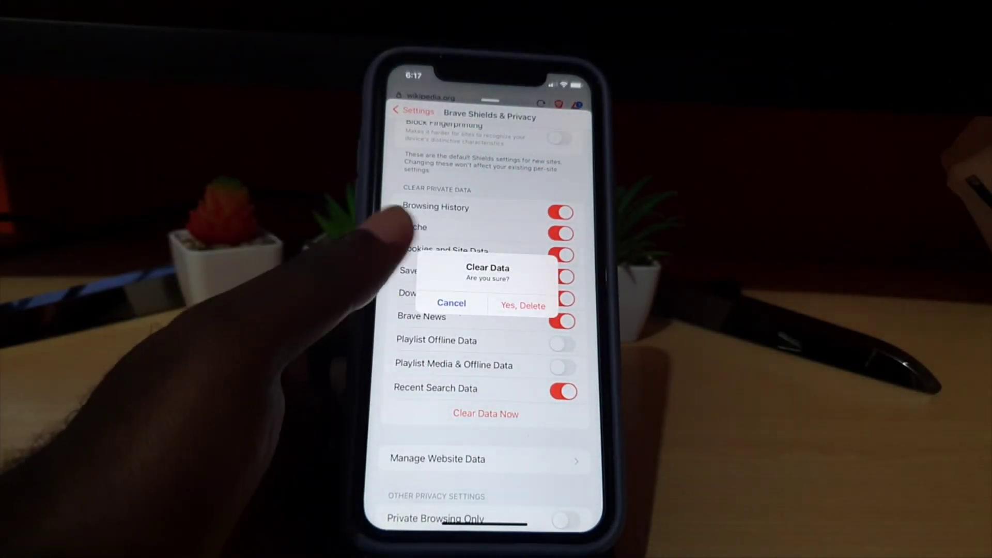
{"action": "left_click", "coordinate": [518, 303]}
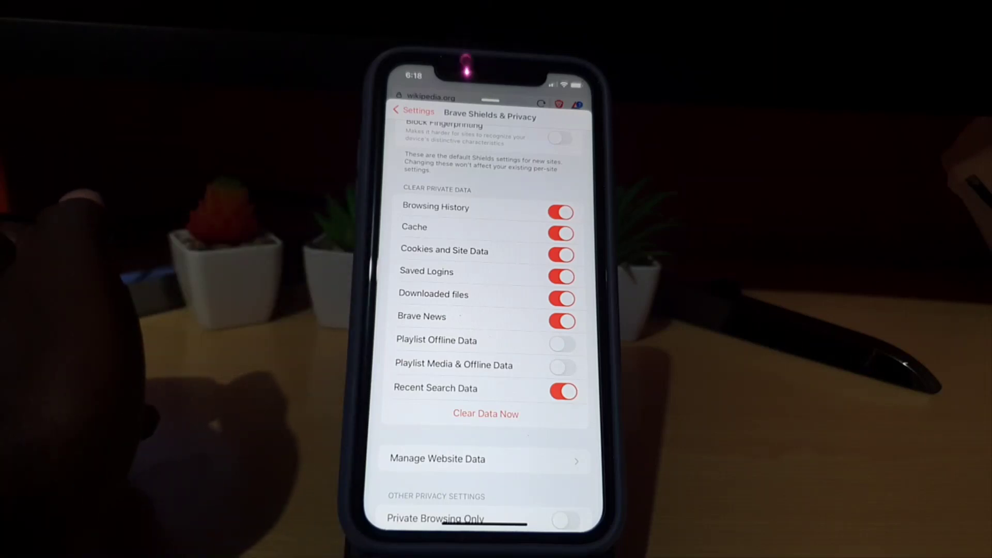
- Exit Settings and close the menu sheet to reveal the Wikipedia main page
{"action": "left_click", "coordinate": [413, 110]}
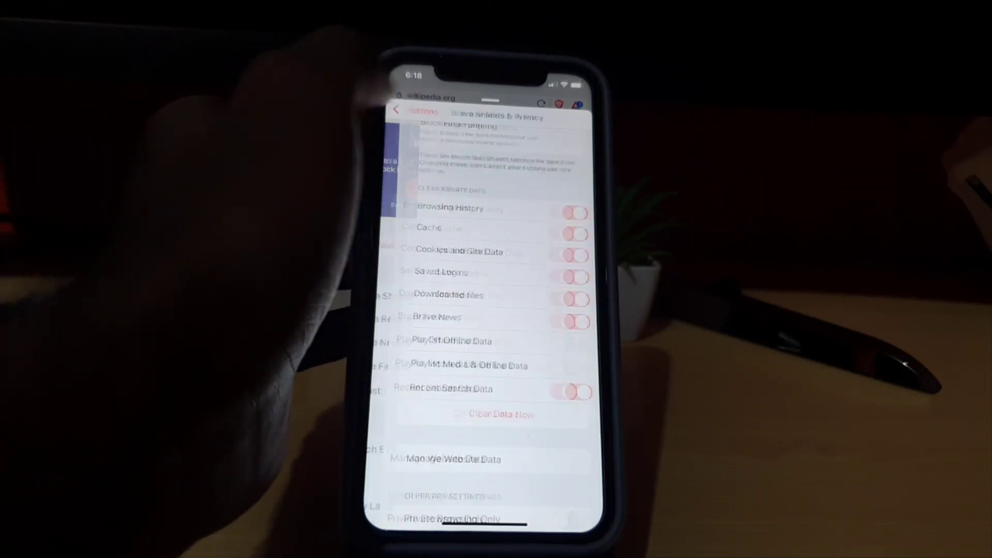
{"action": "left_click", "coordinate": [408, 110]}
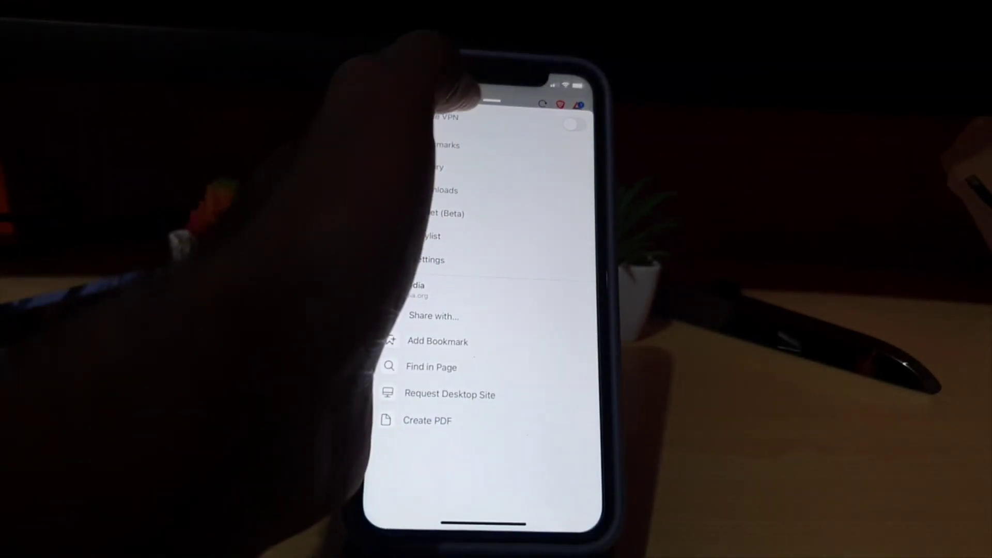
{"action": "left_click_drag", "start_coordinate": [442, 264], "coordinate": [443, 435]}
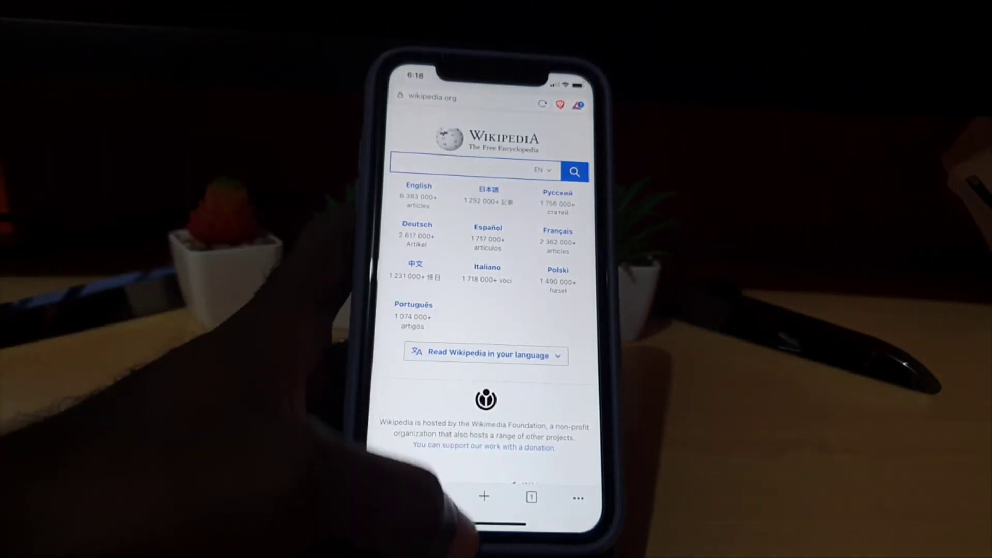
- Swipe up from the bottom edge to leave Brave for the iPhone Home Screen
{"action": "left_click_drag", "start_coordinate": [483, 523], "coordinate": [482, 311]}
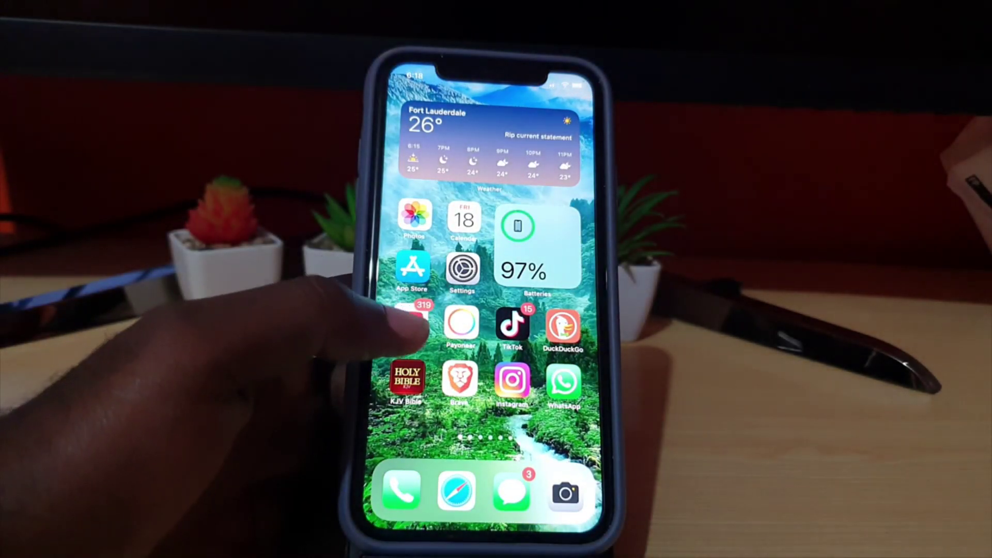